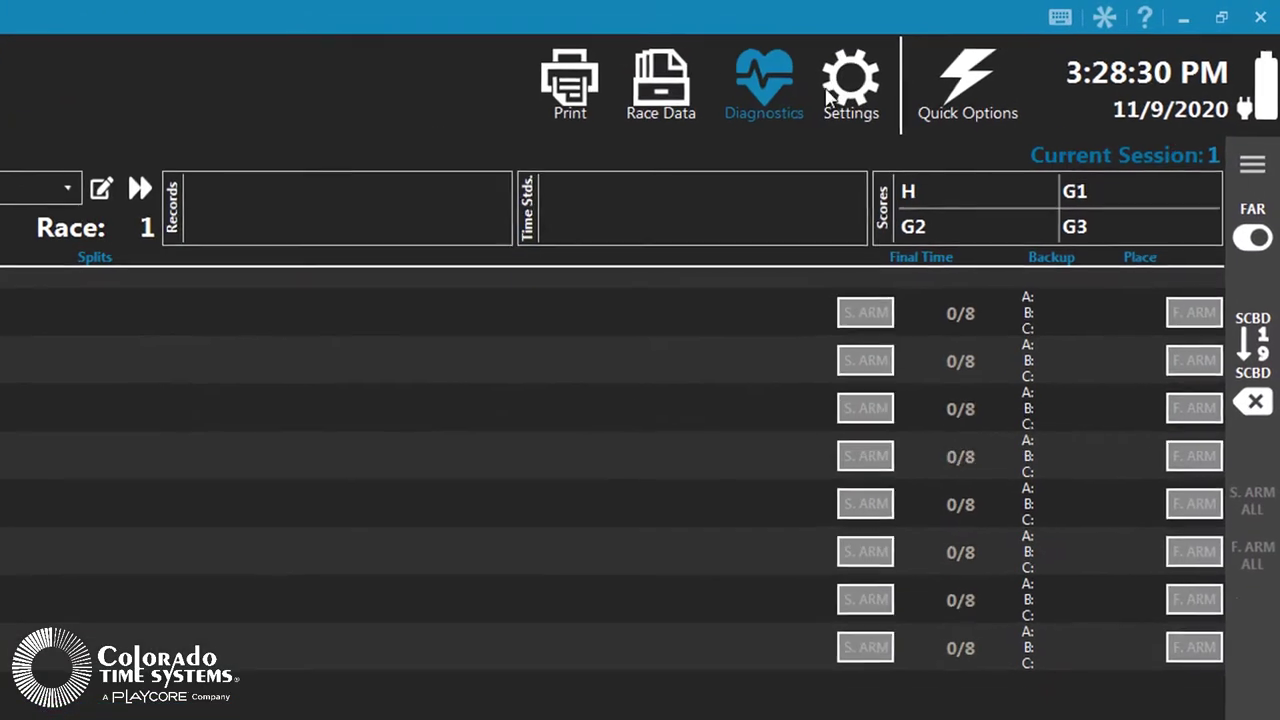
Open the session settings for editing
click(826, 93)
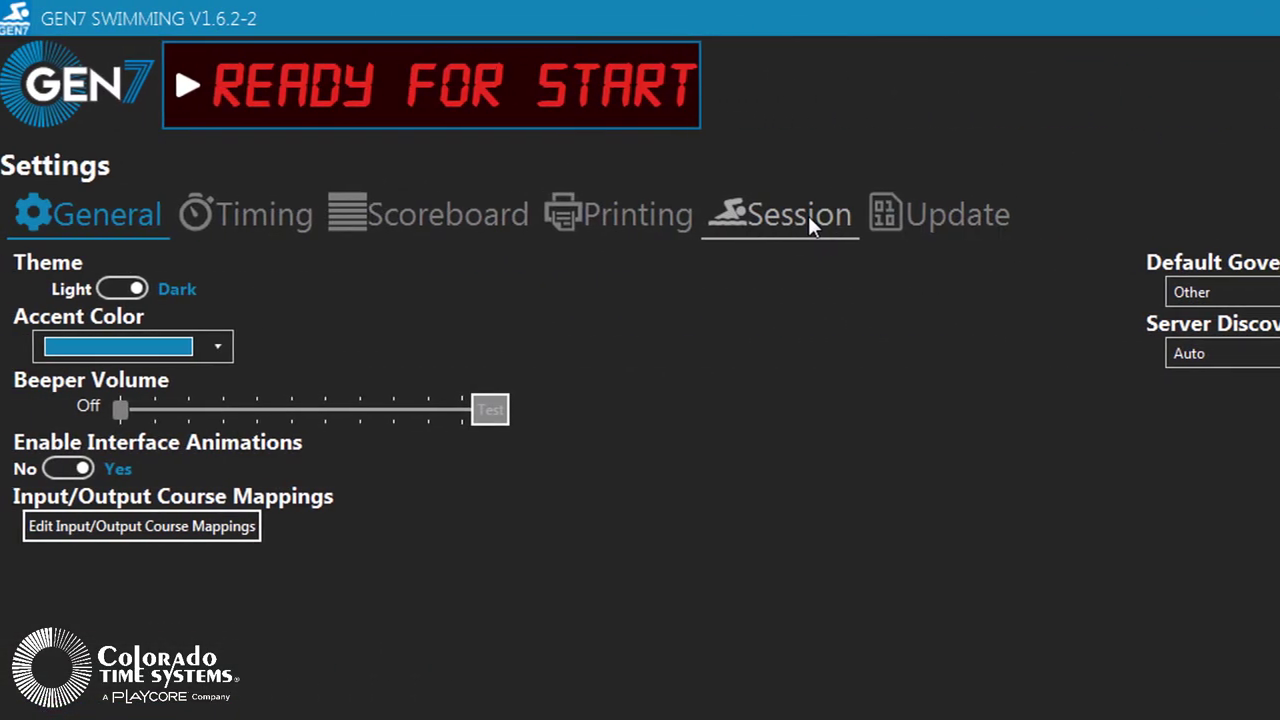
click(640, 214)
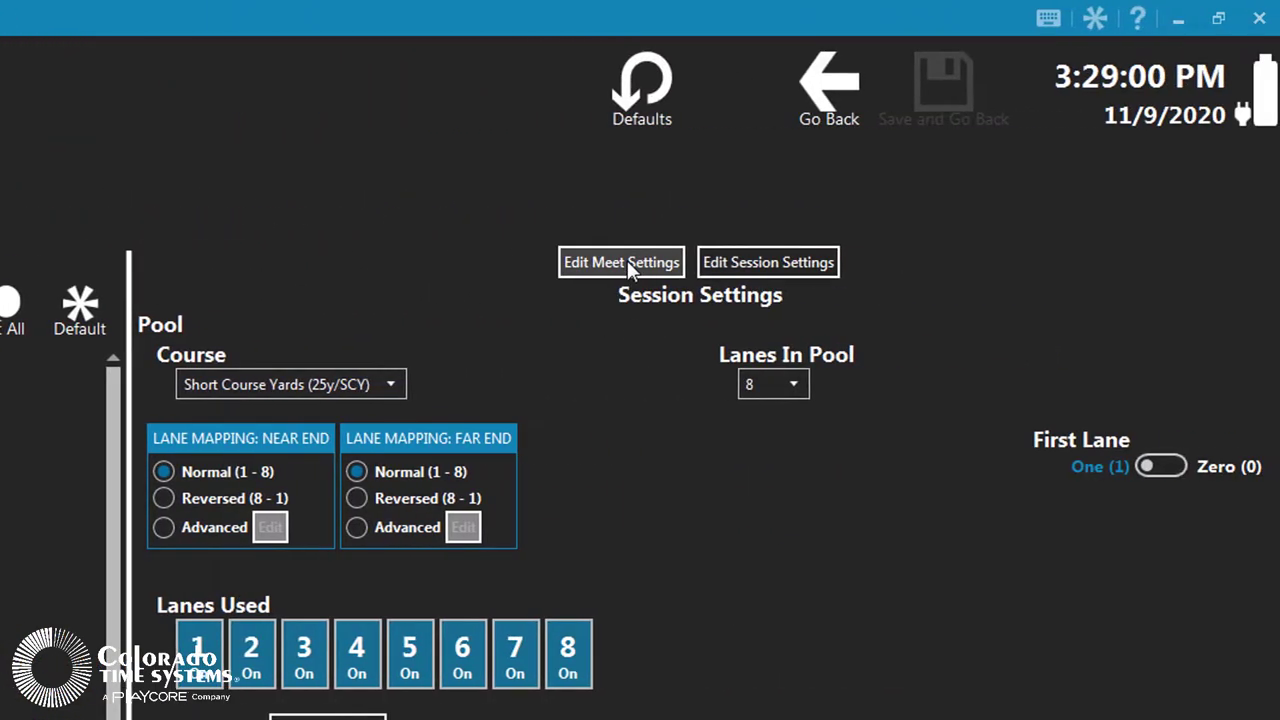
click(760, 263)
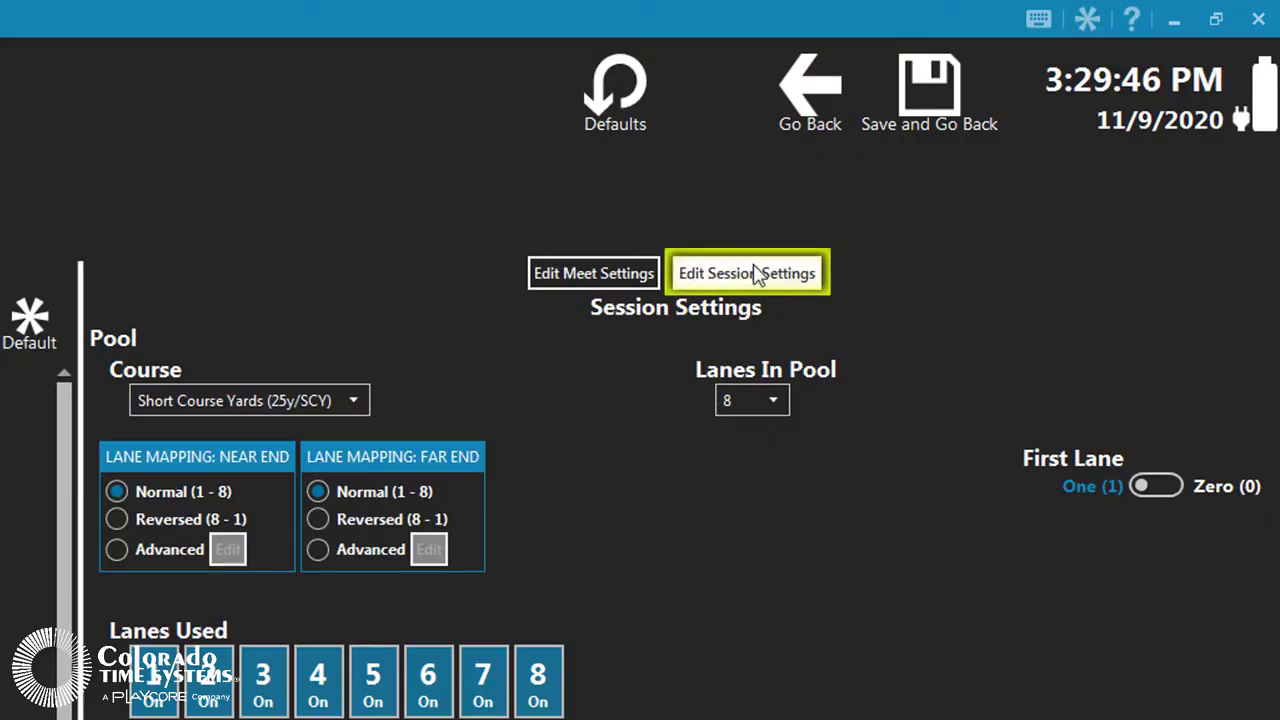
click(748, 274)
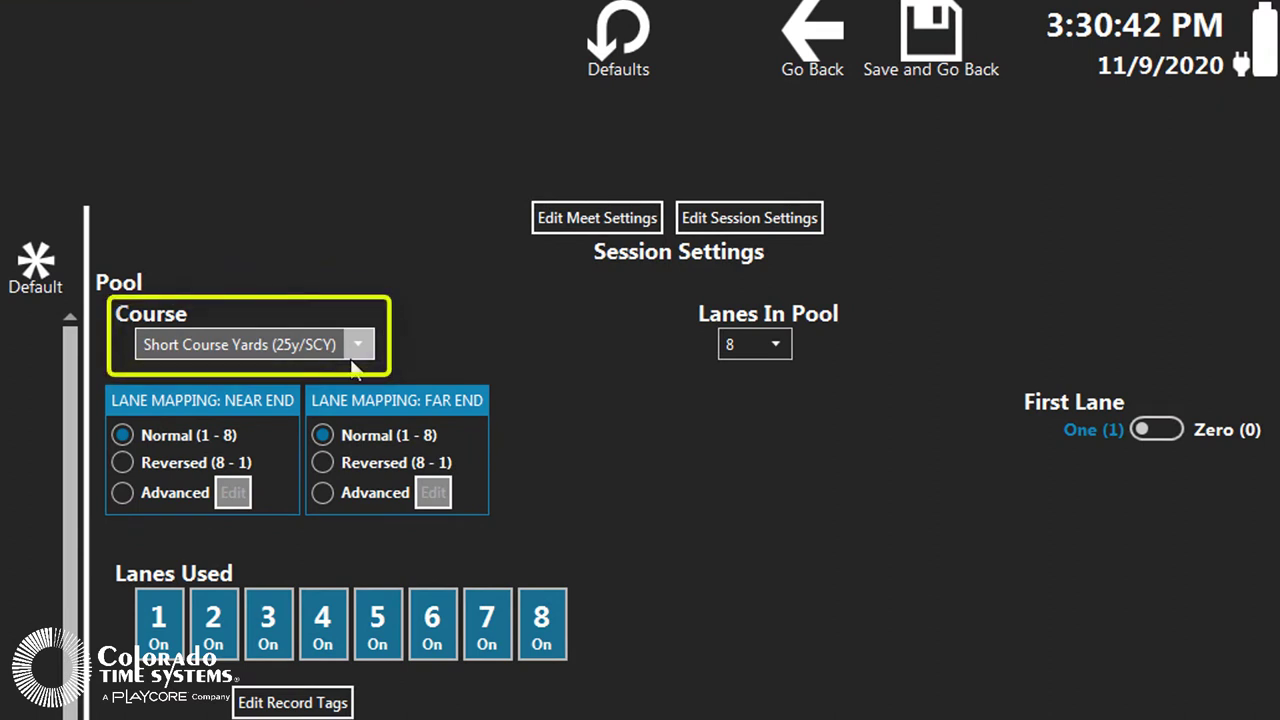
Try Long Course Meters (50m/LCM) as the pool course and set the number of lanes in the pool to 8
click(359, 344)
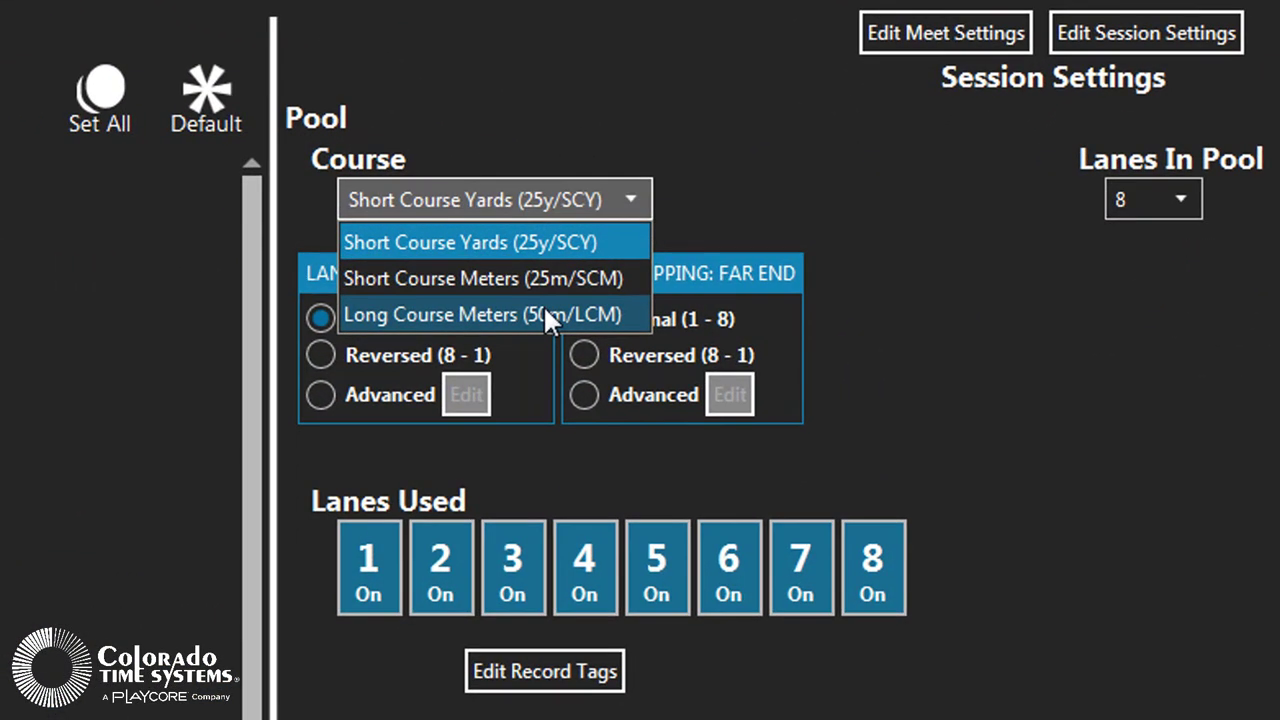
click(545, 306)
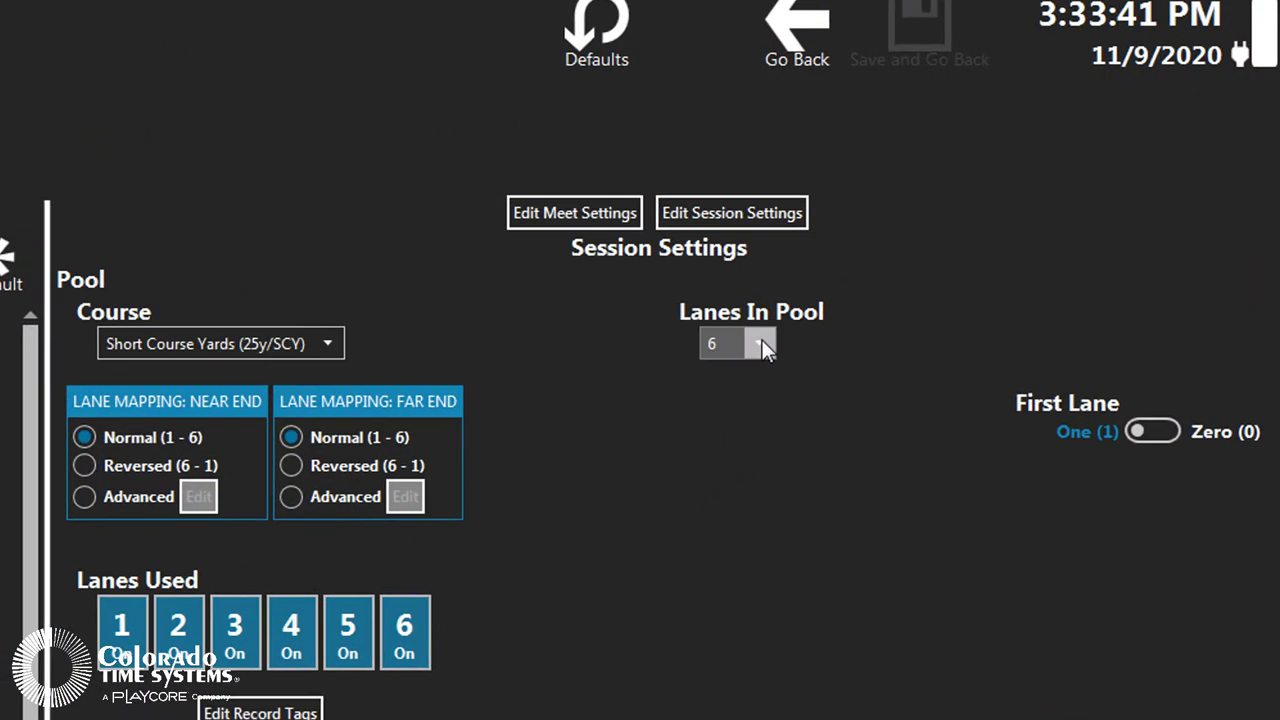
click(762, 343)
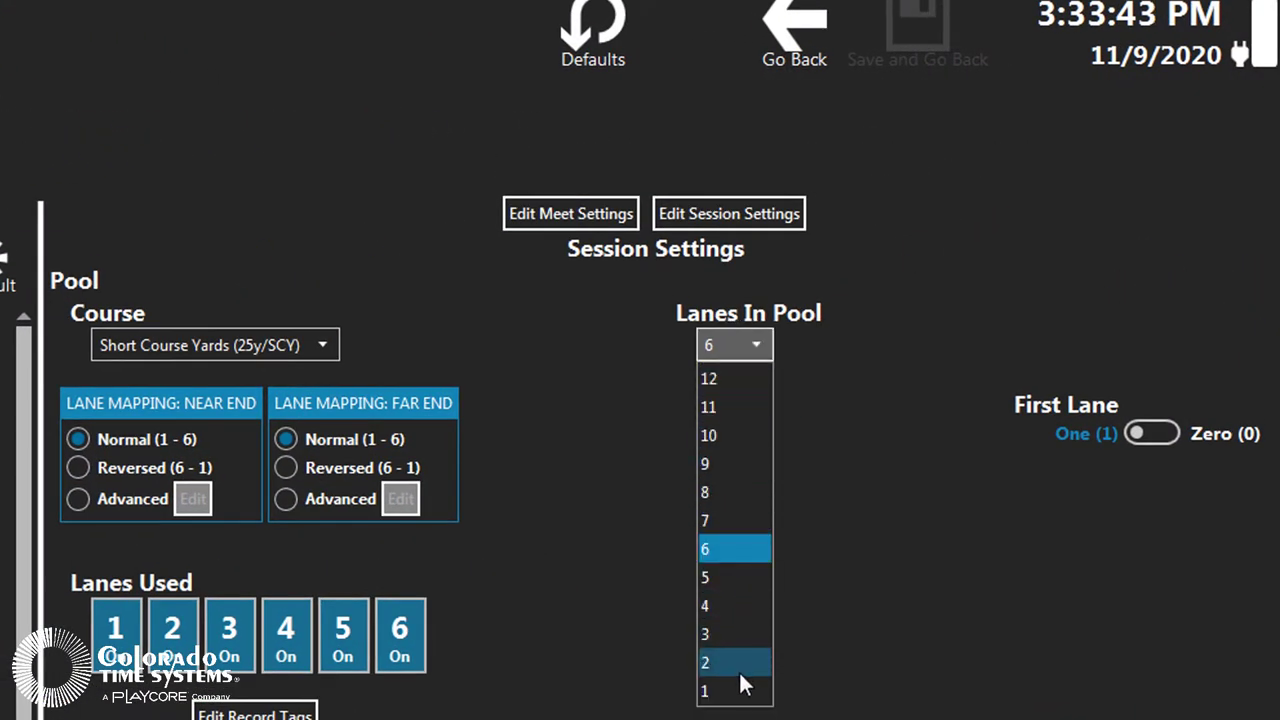
click(714, 492)
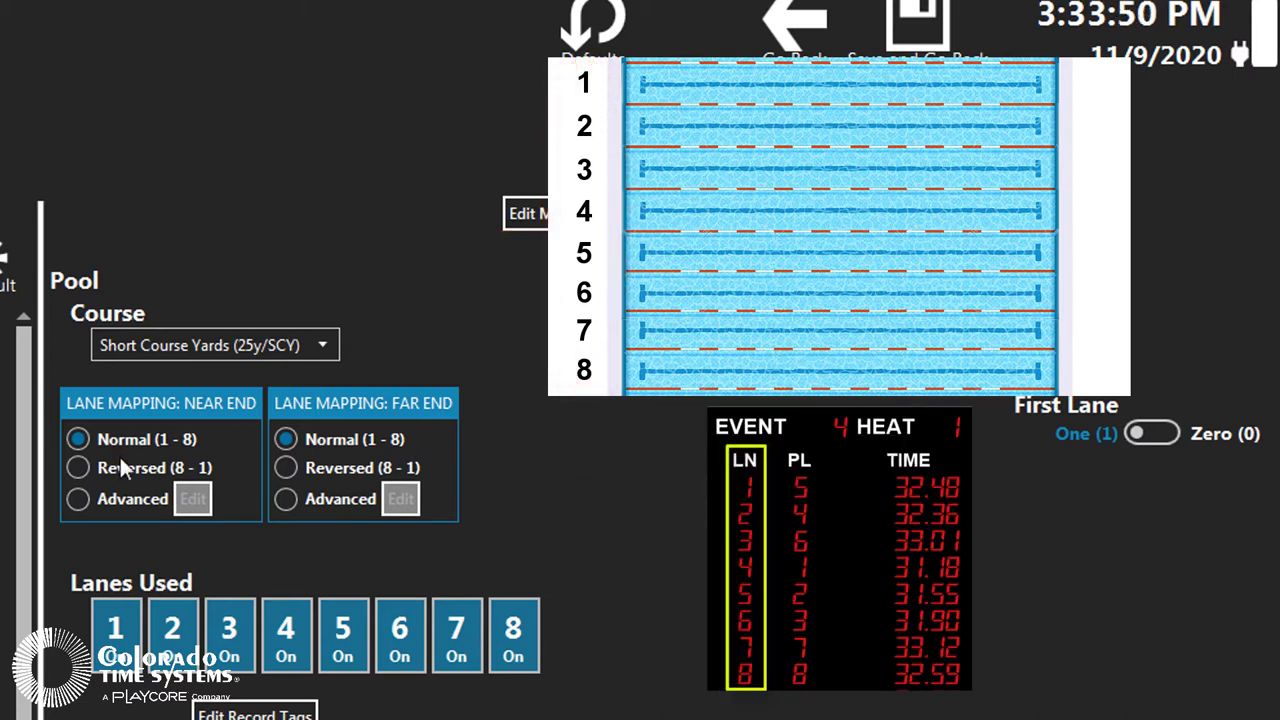
Set the near-end lane mapping to Advanced and reverse the lane order in its mappings
click(80, 467)
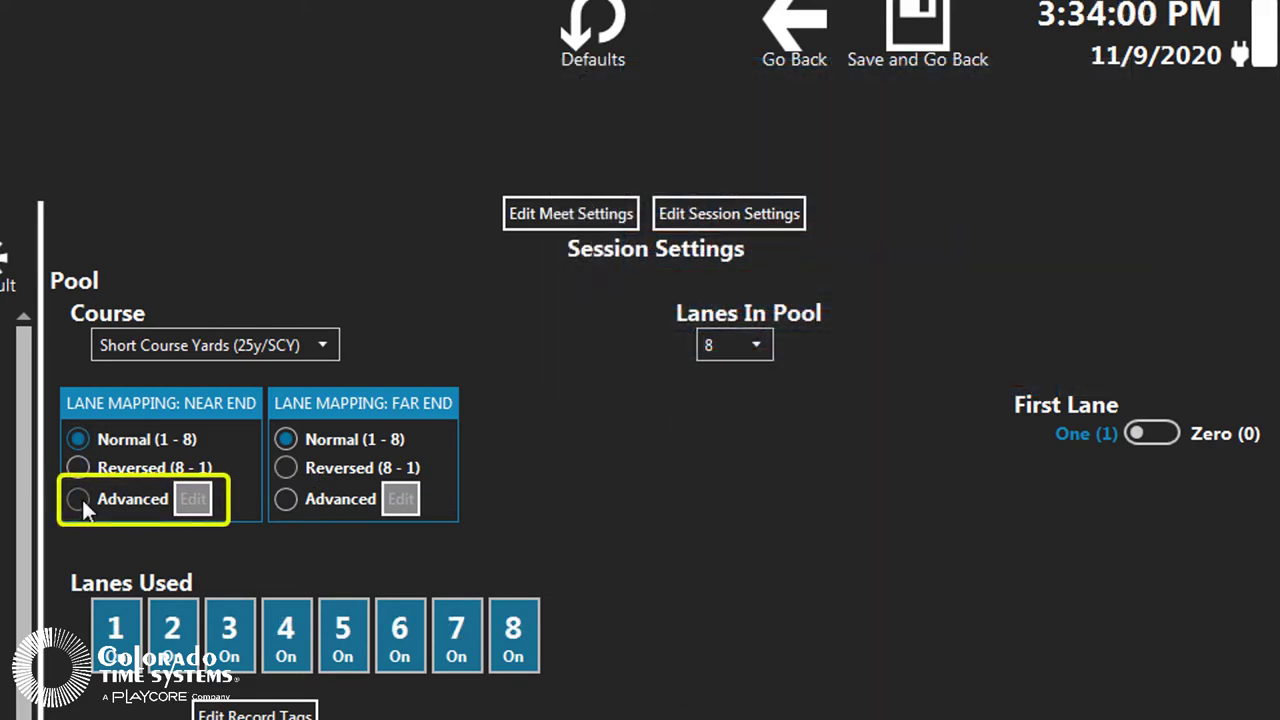
click(81, 502)
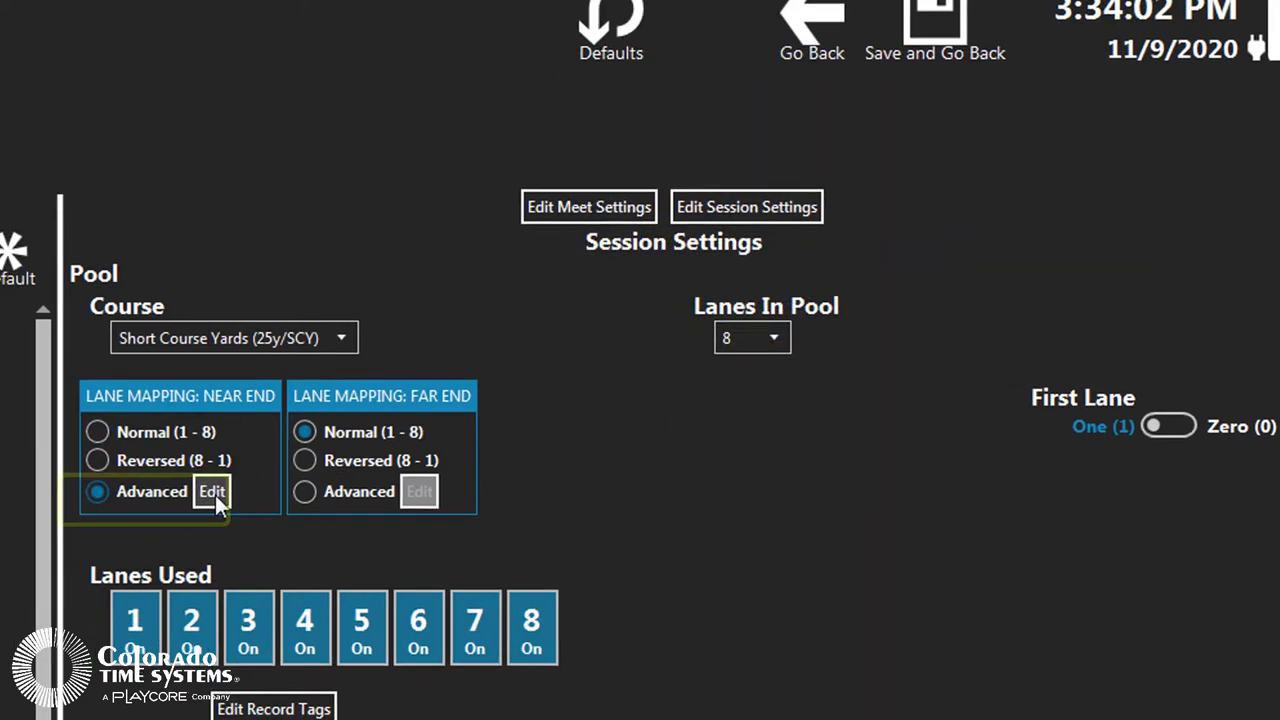
click(194, 499)
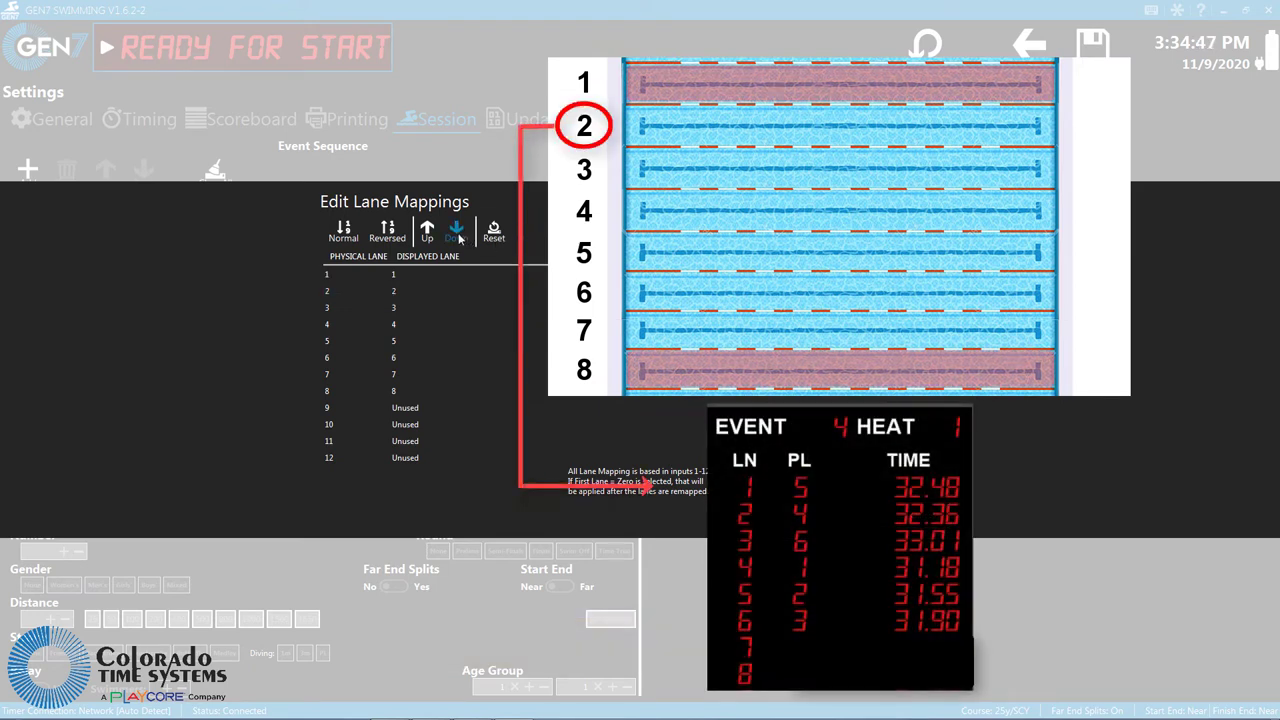
click(388, 232)
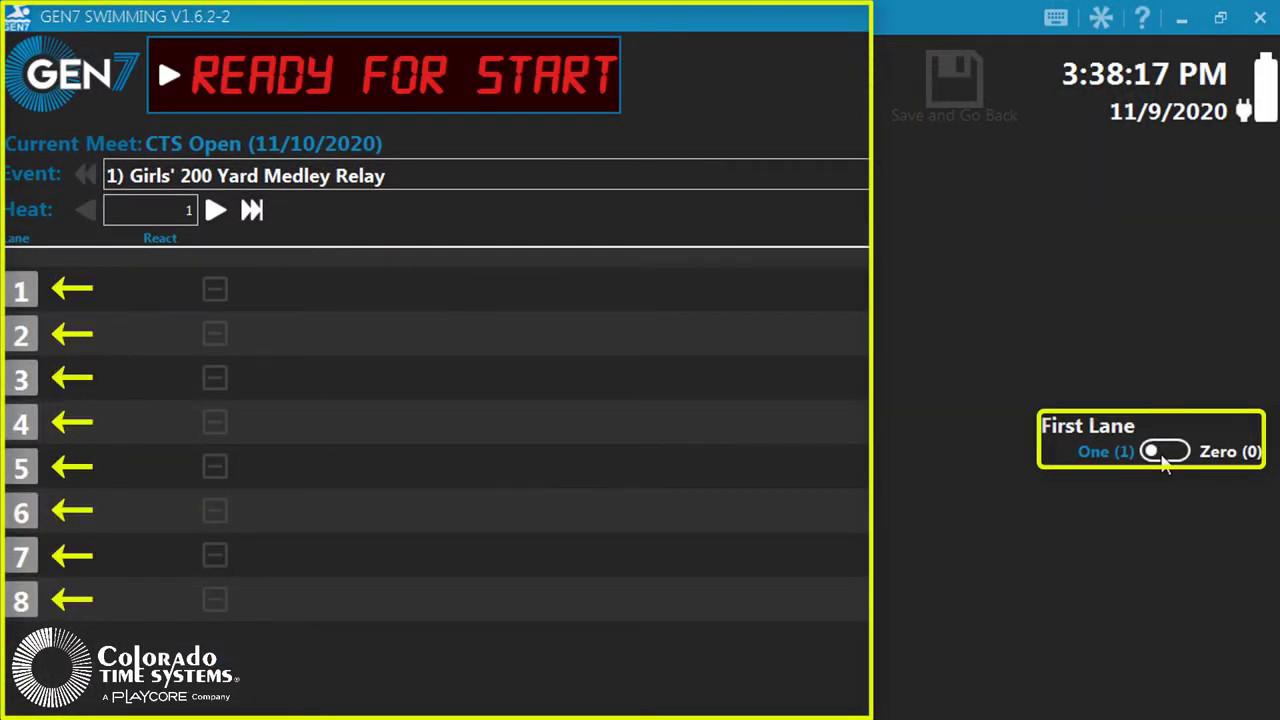
Switch the first lane number to Zero (0) and return it to One (1)
click(1163, 455)
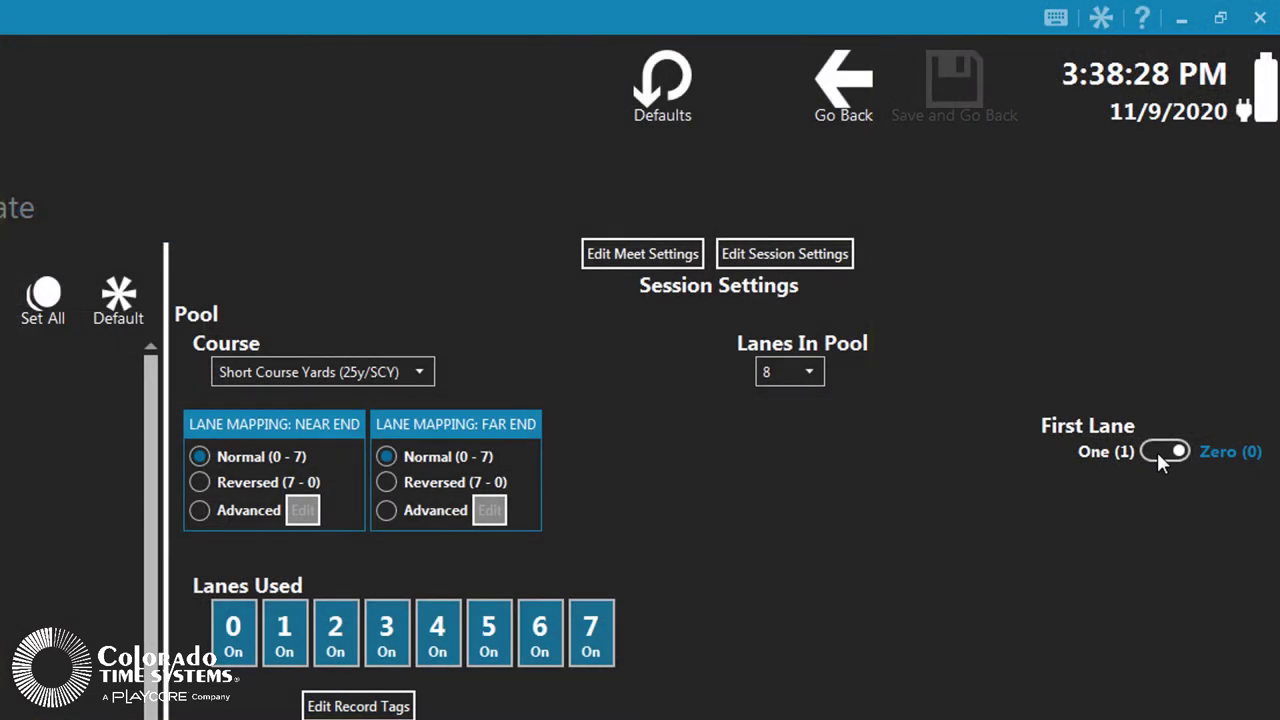
click(1157, 452)
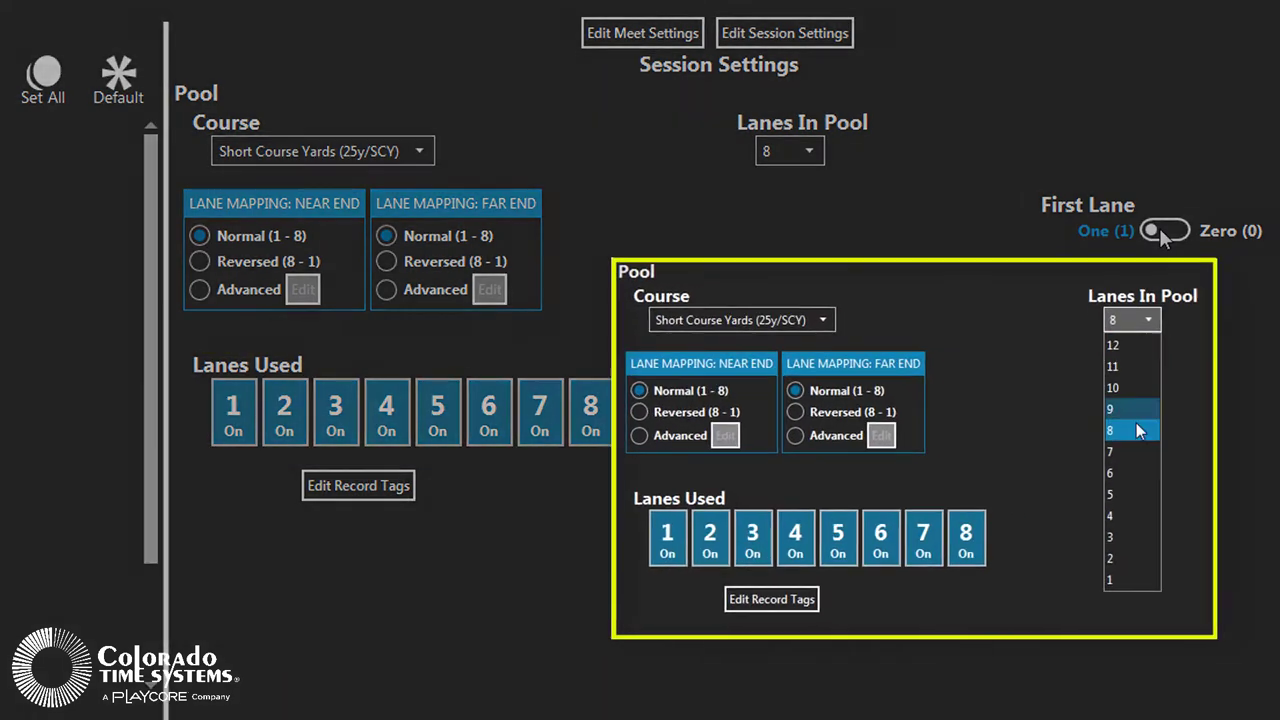
Try 6 and 8 as the number of lanes in the pool and set it to 10
click(980, 405)
click(984, 175)
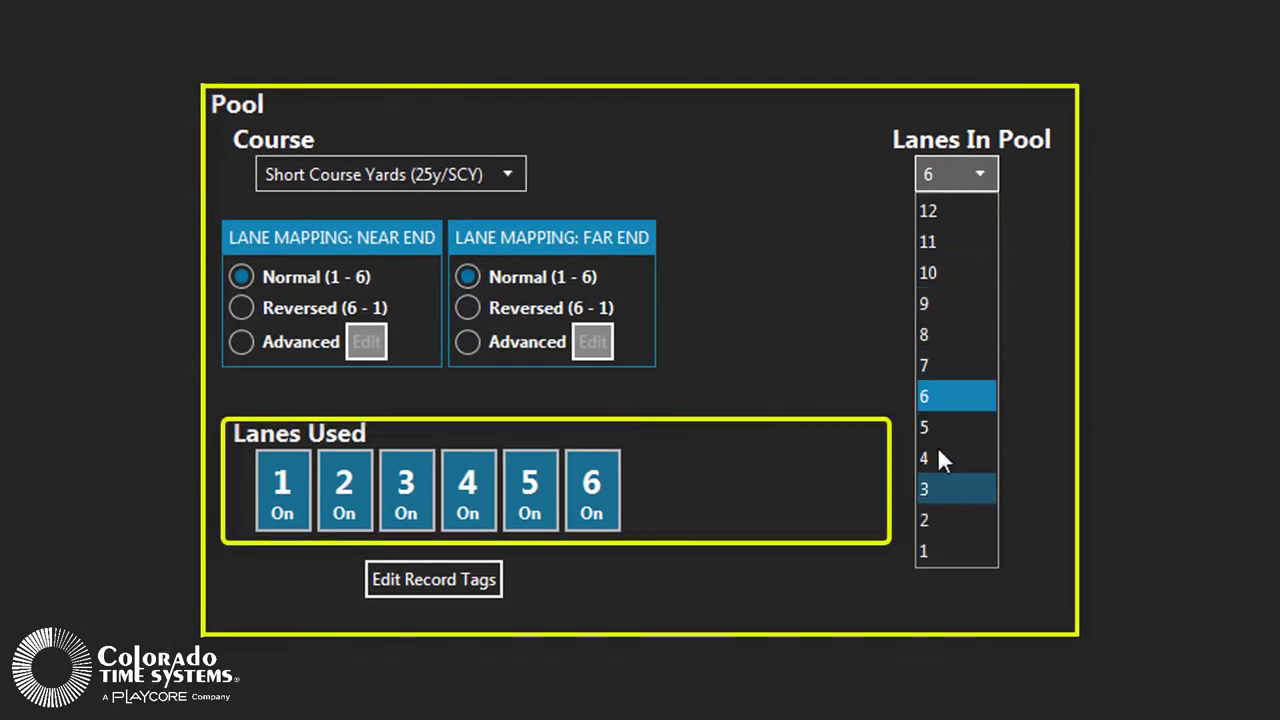
click(930, 336)
click(987, 172)
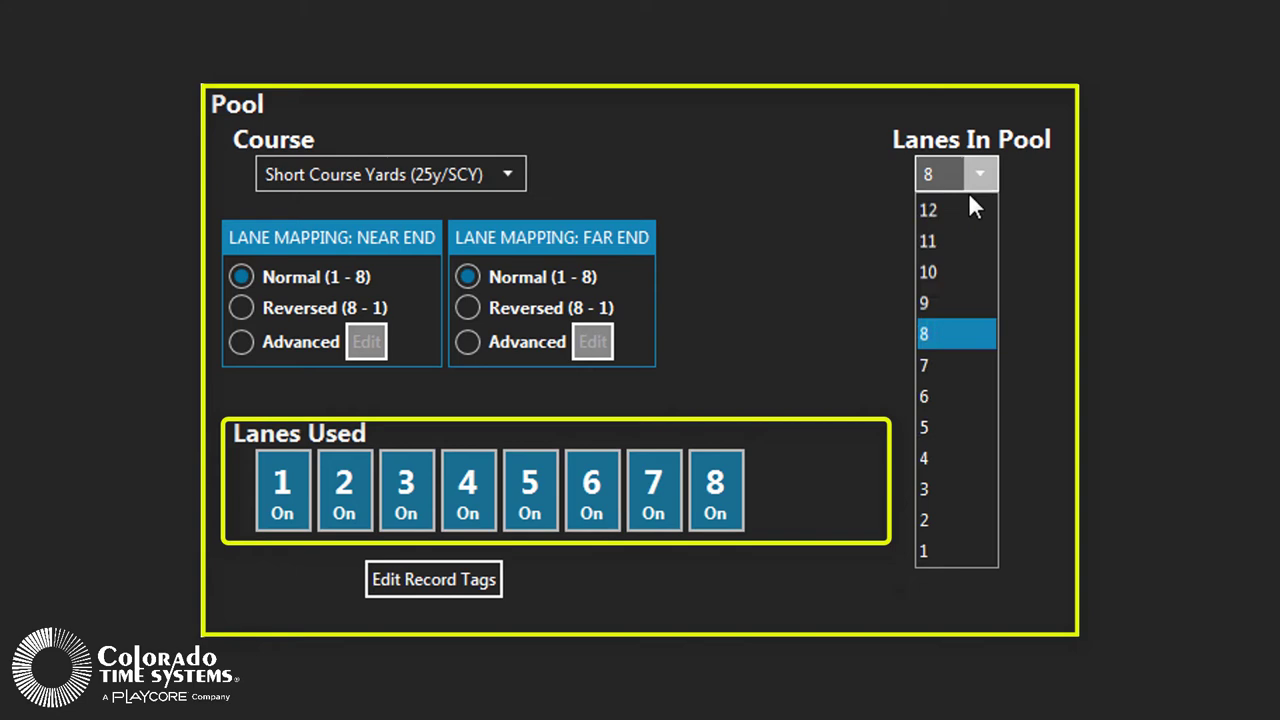
click(940, 272)
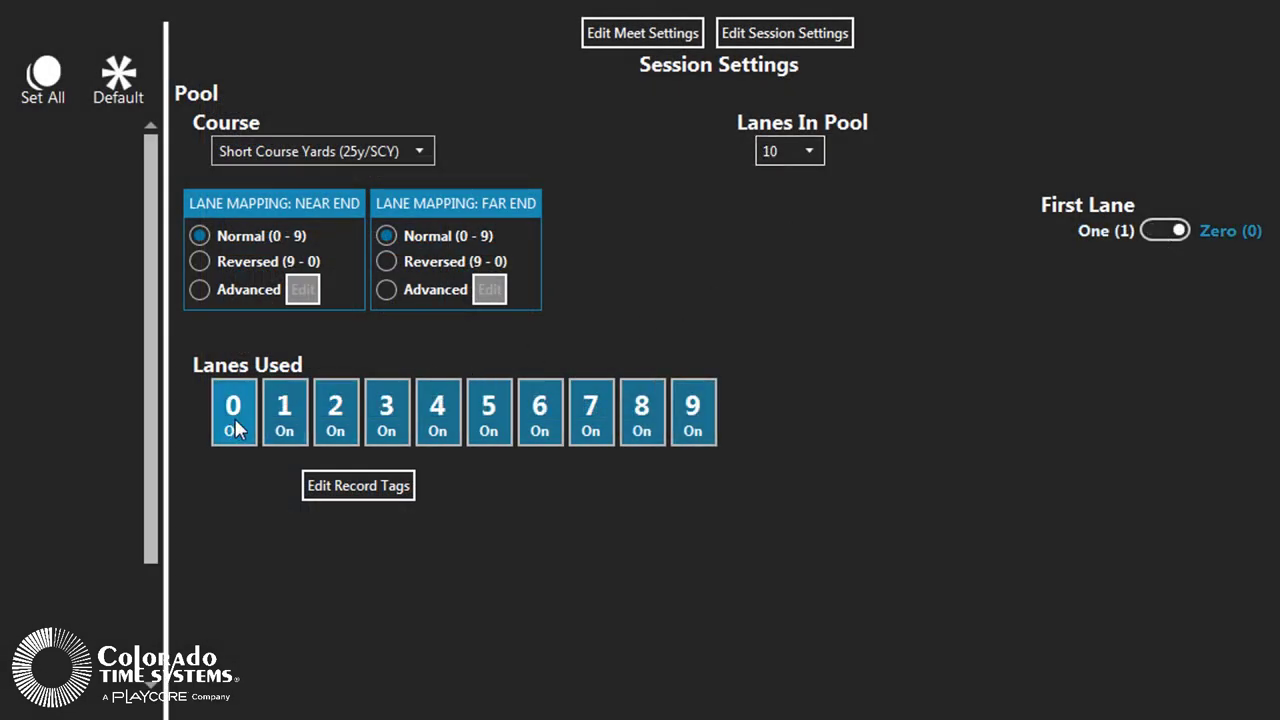
Turn off lanes 0 and 9, save the session settings, and toggle lane 0 on the race screen
click(235, 410)
click(690, 412)
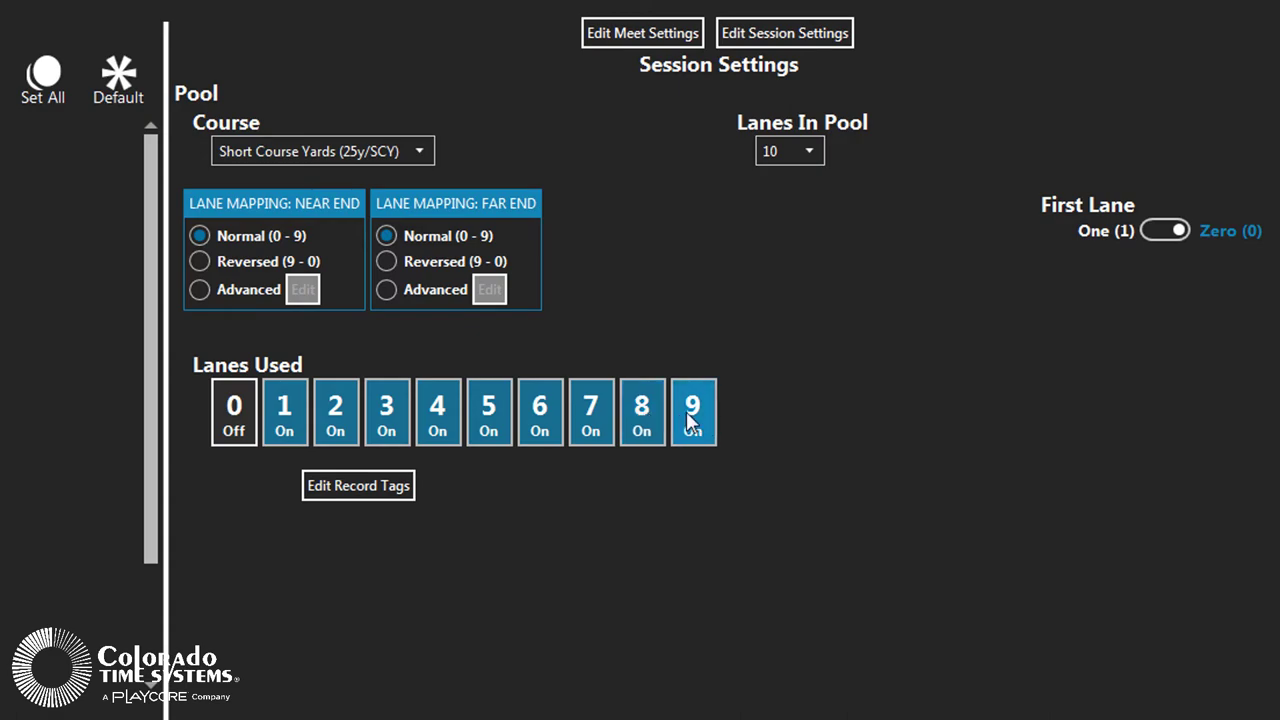
click(1093, 39)
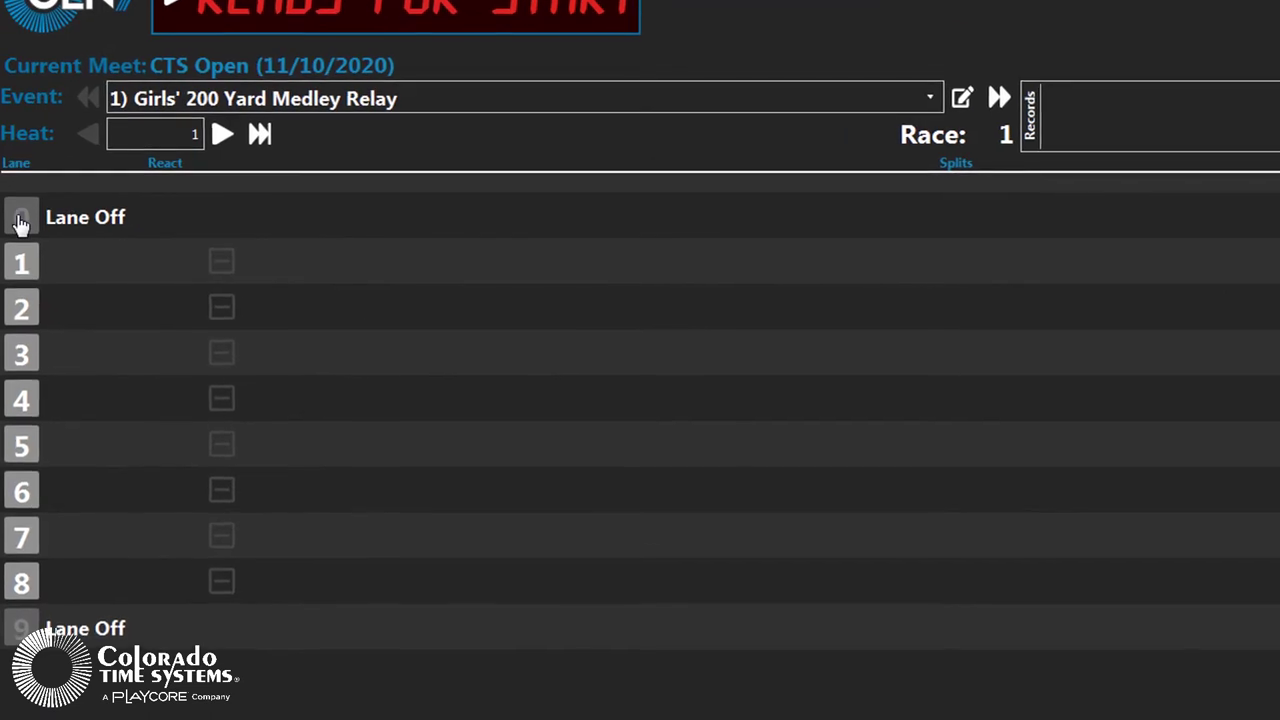
click(13, 184)
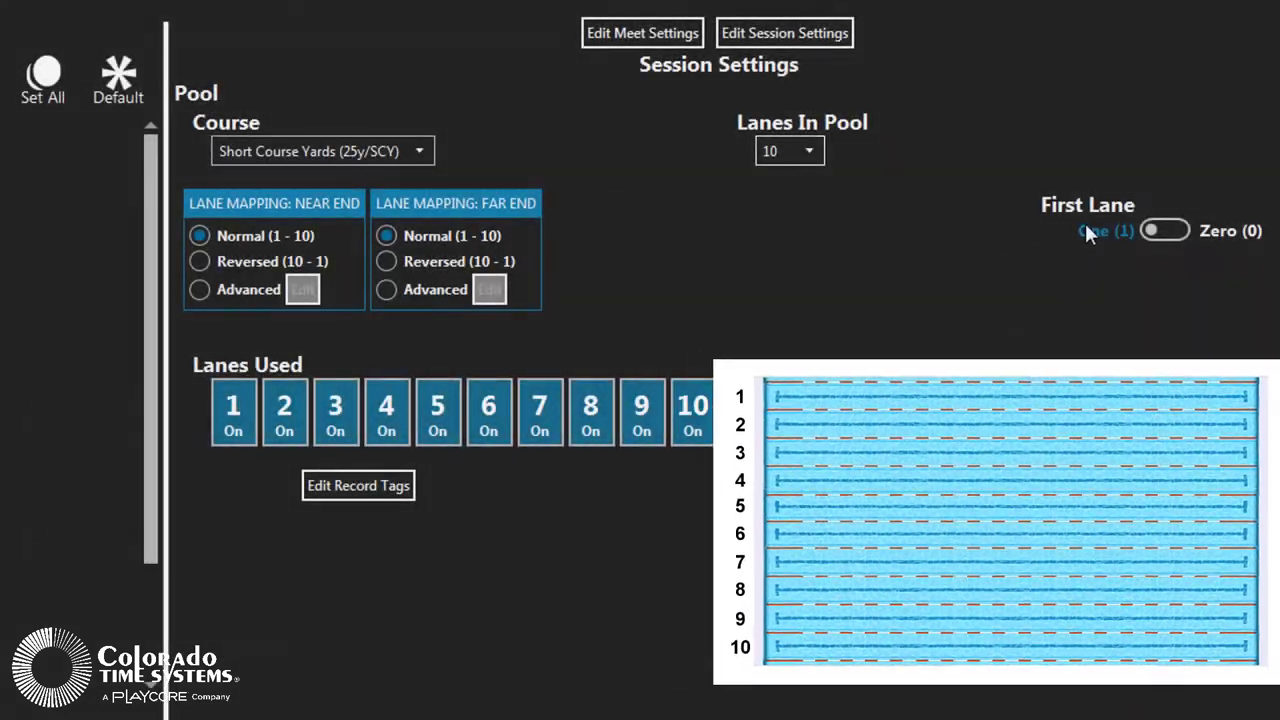
Set the first lane of the 10-lane pool to Zero (0) and toggle lane 0 in the lanes used
click(1155, 232)
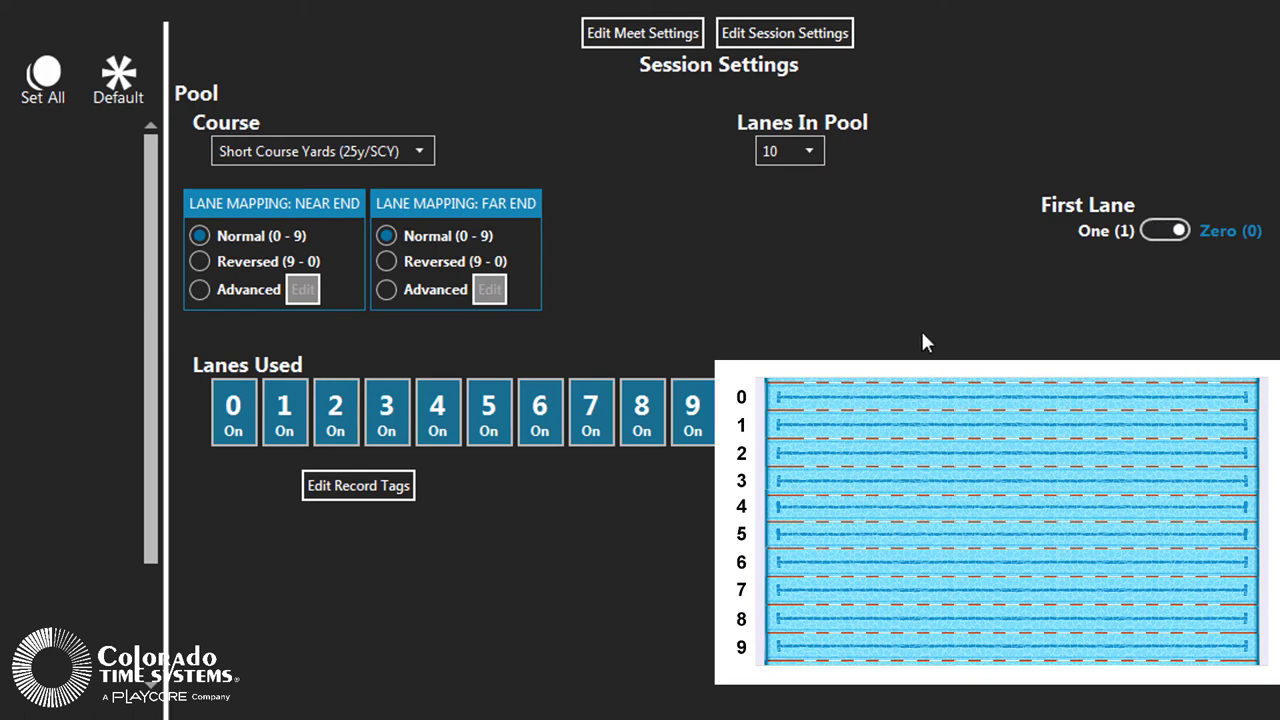
click(230, 408)
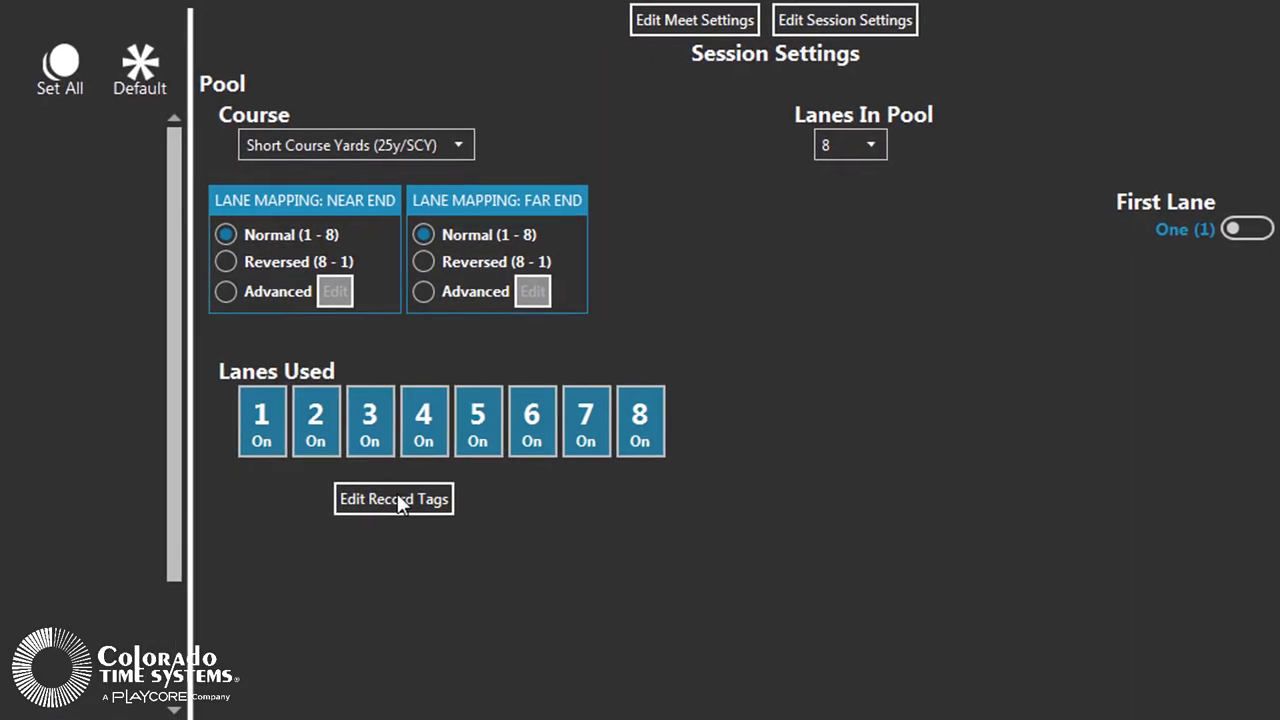
Define the record tag PR for use on the scoreboard and accept the record tags
click(311, 508)
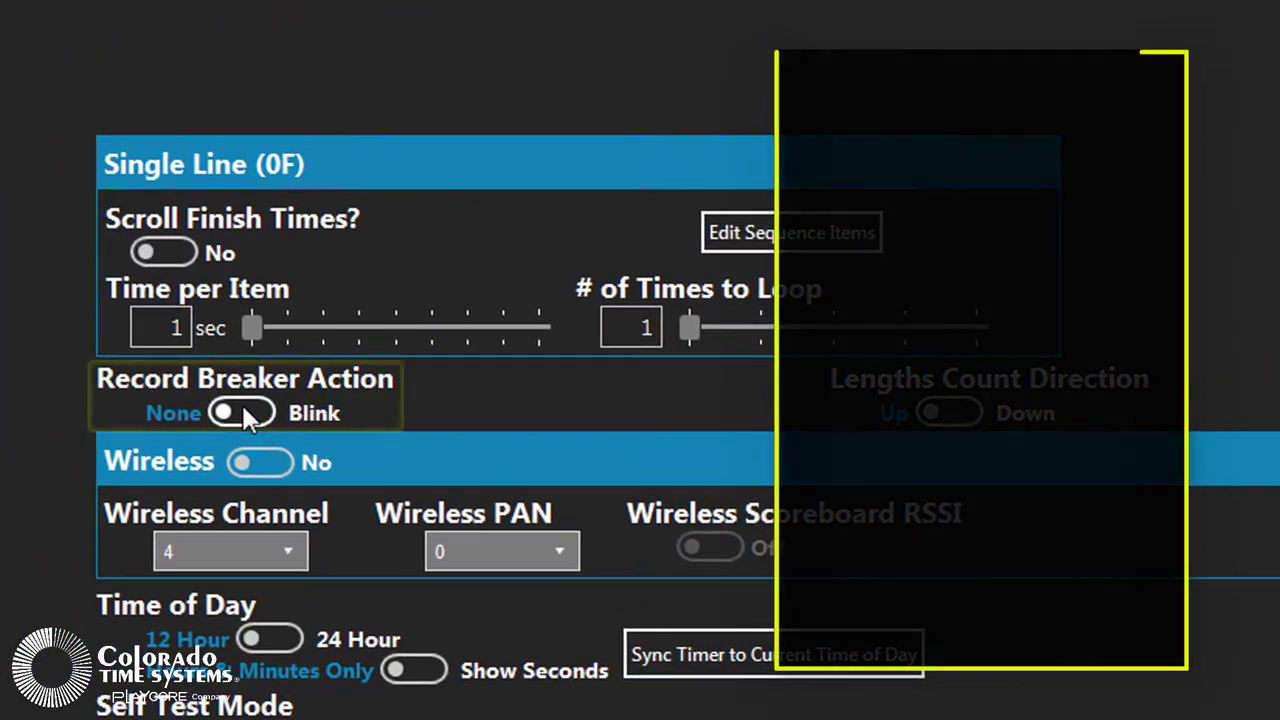
click(382, 394)
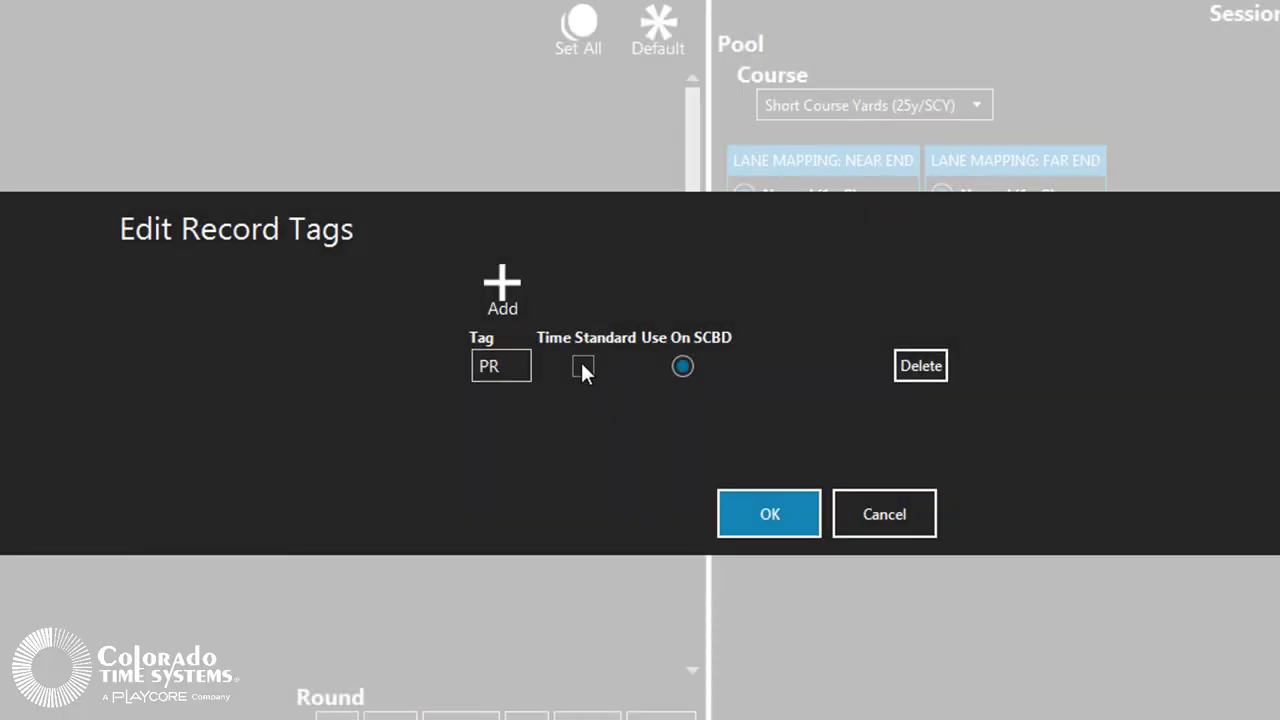
click(754, 507)
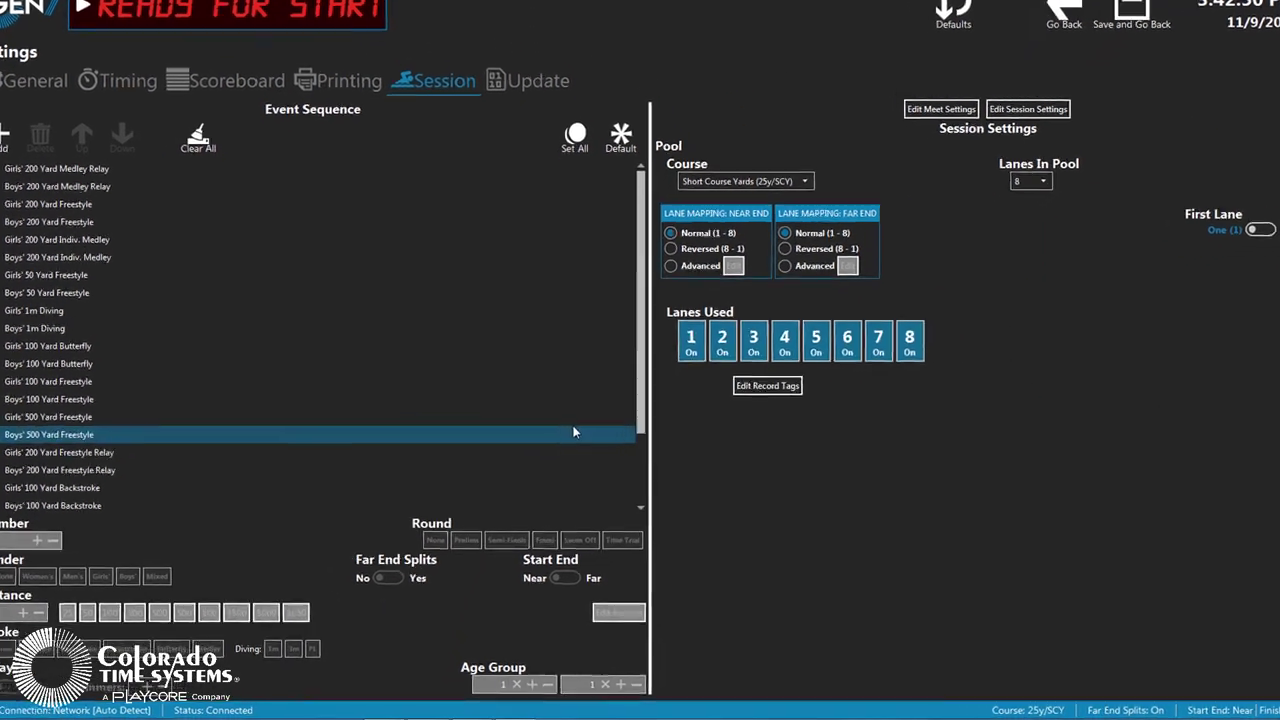
Enter a PR record time for the Boys' 500 Yard Freestyle event
click(574, 432)
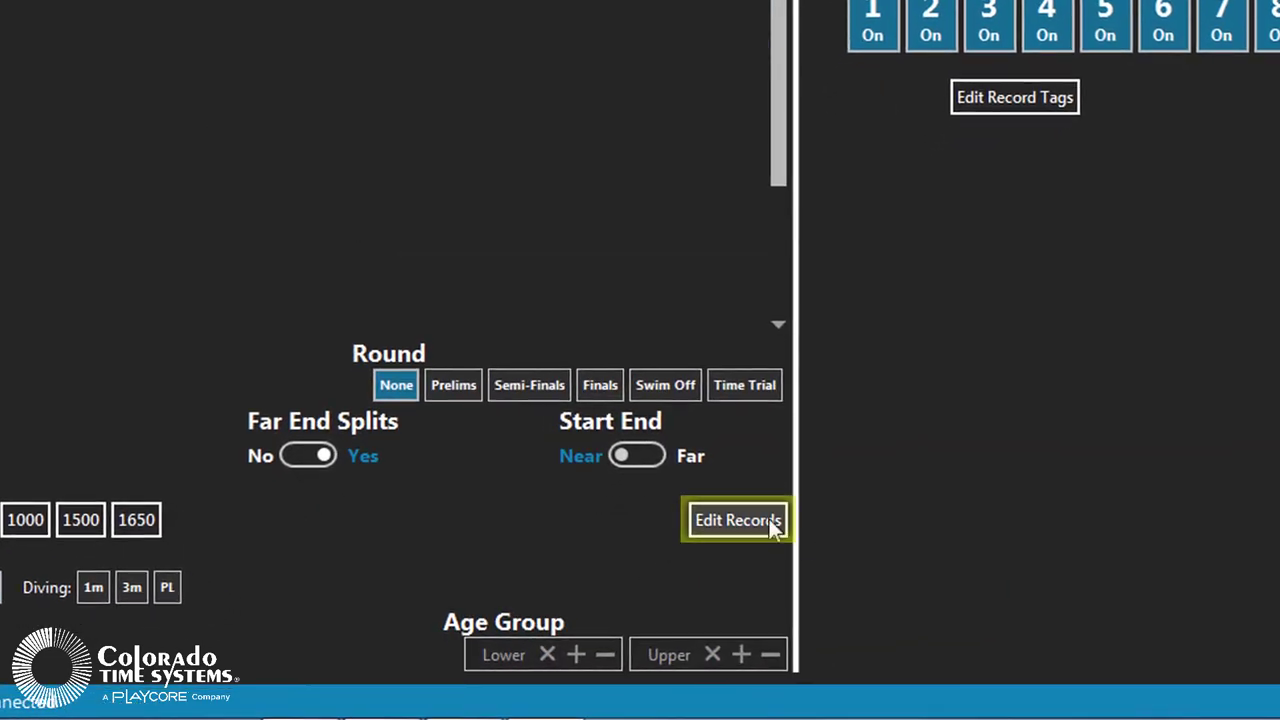
click(757, 530)
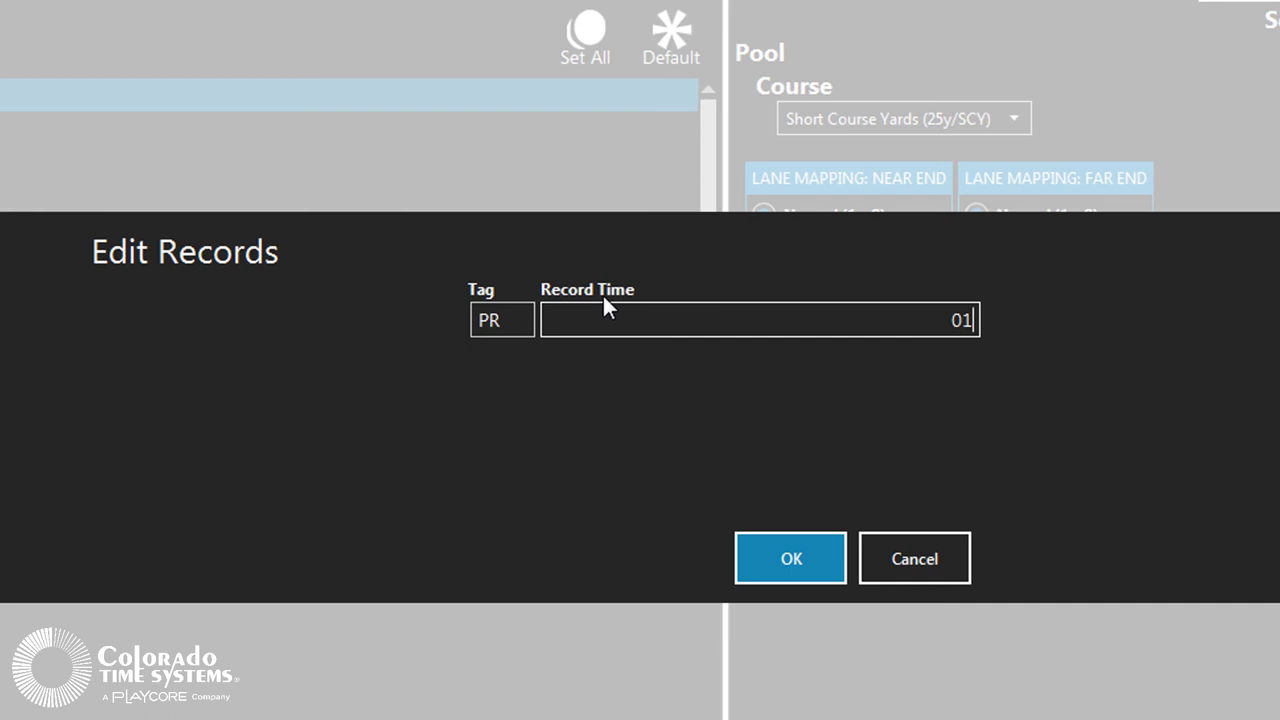
click(772, 556)
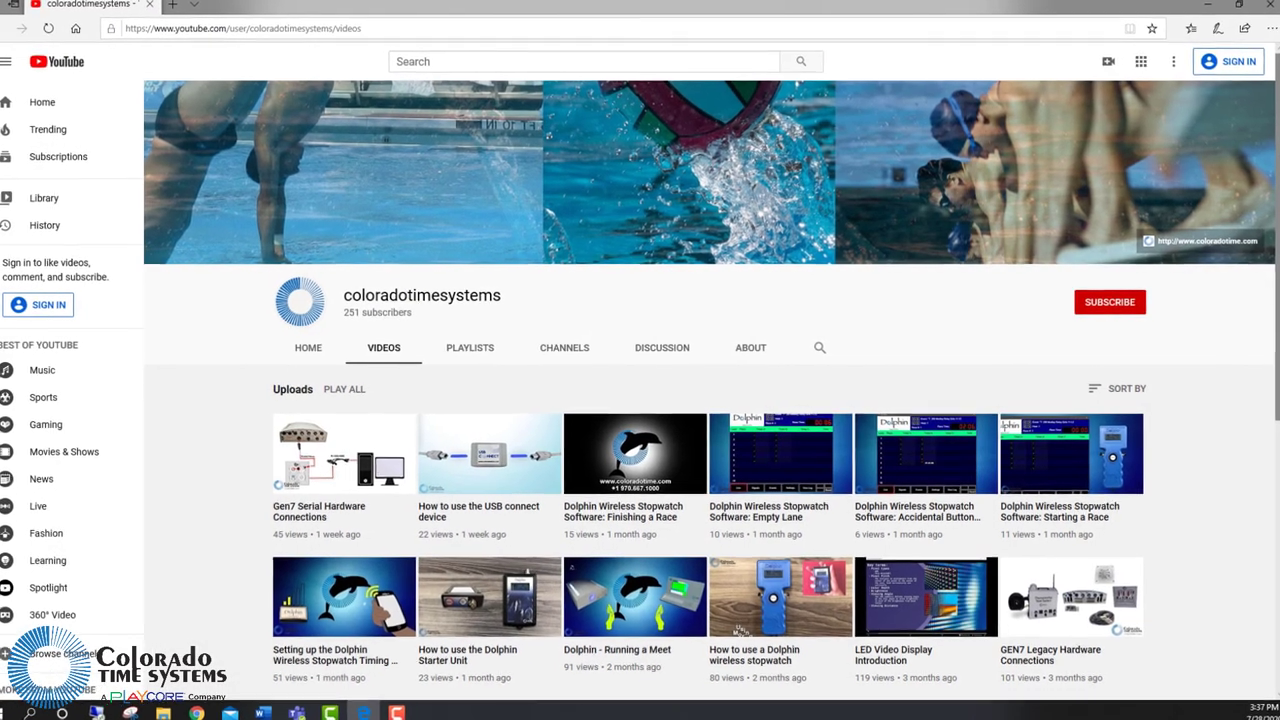